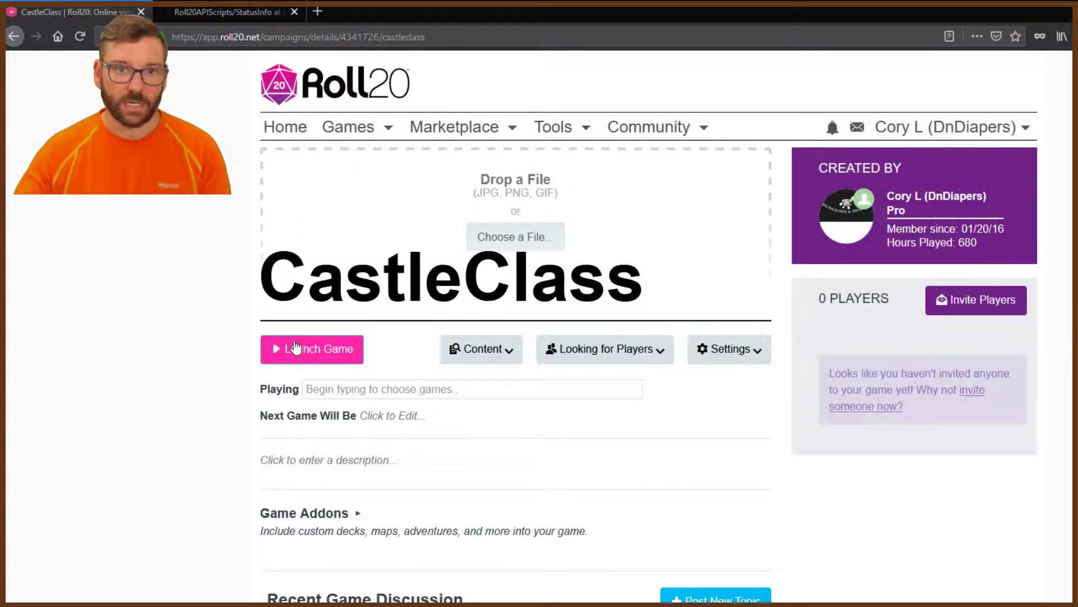
- Launch the CastleClass game and fit the browser window so the map and chat both show
click(309, 352)
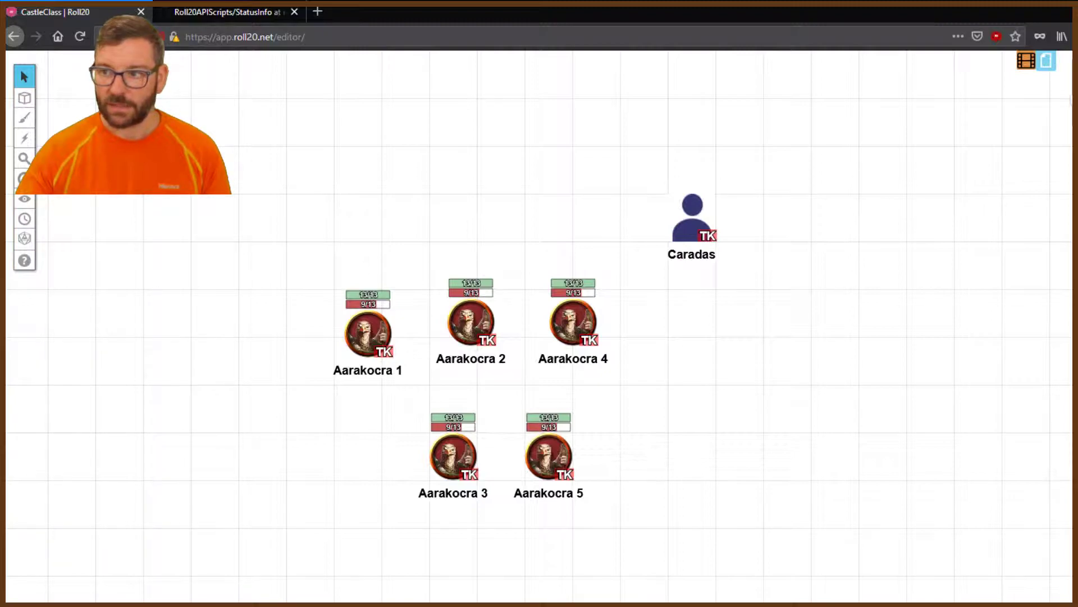
click(1020, 8)
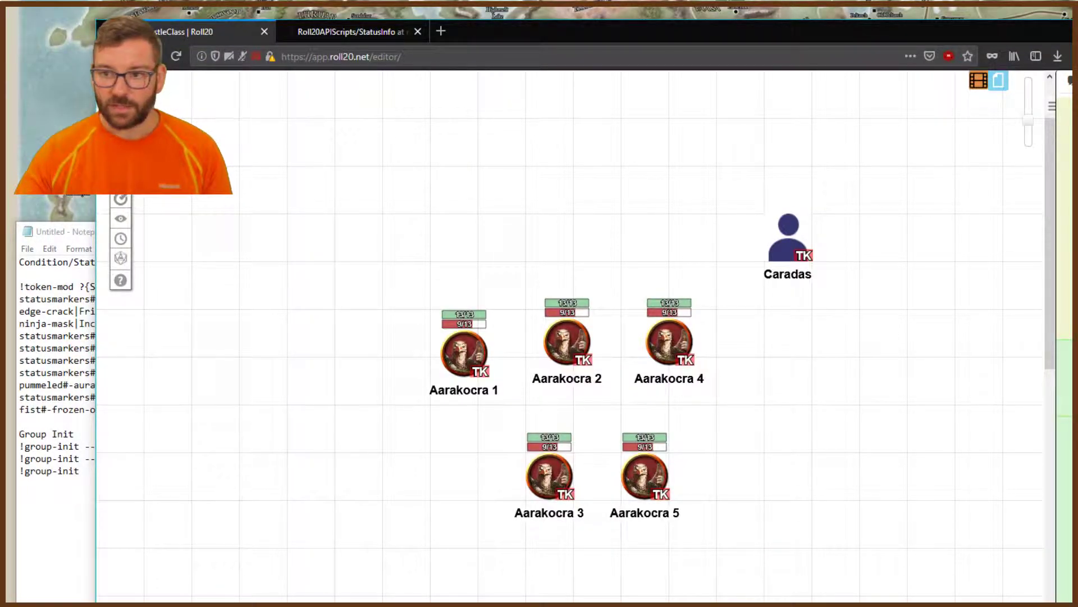
mouse_move(1074, 513)
mouse_down()
mouse_move(1059, 512)
mouse_move(1071, 513)
mouse_up()
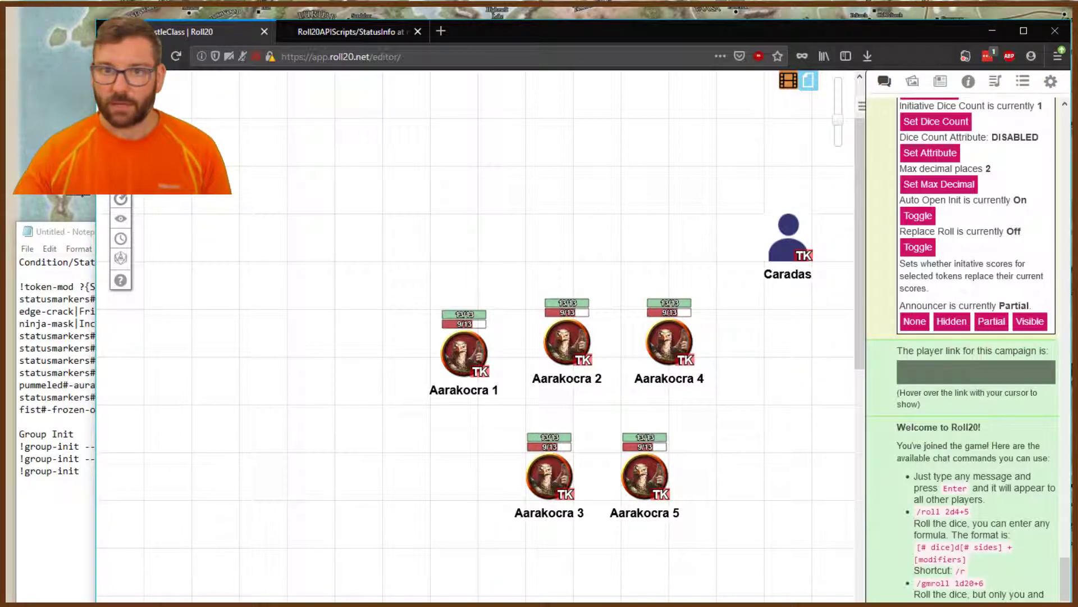
drag(92, 94, 8, 110)
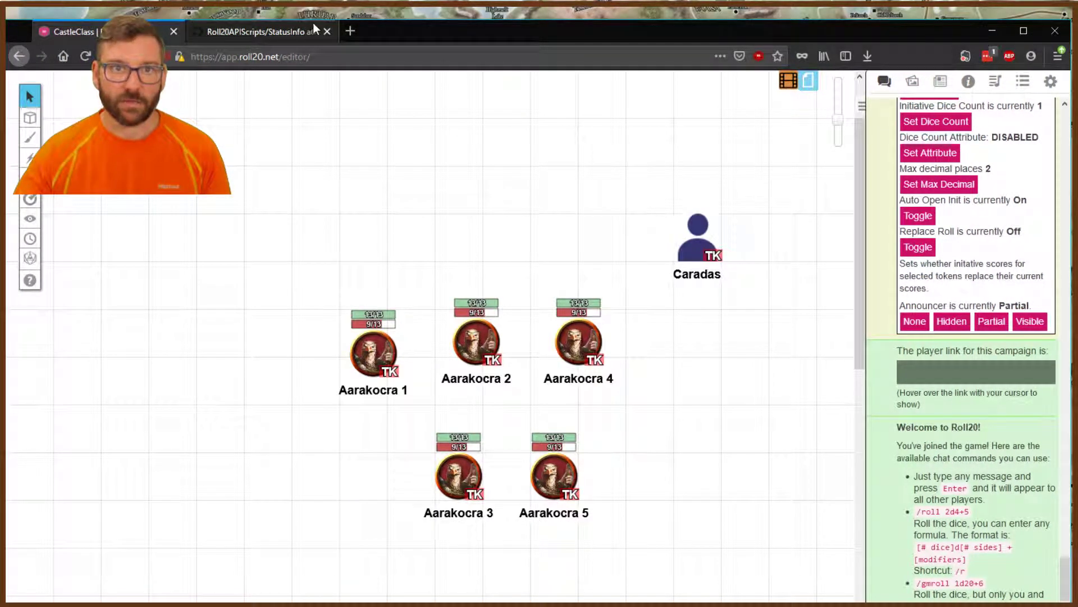
drag(328, 21, 330, 3)
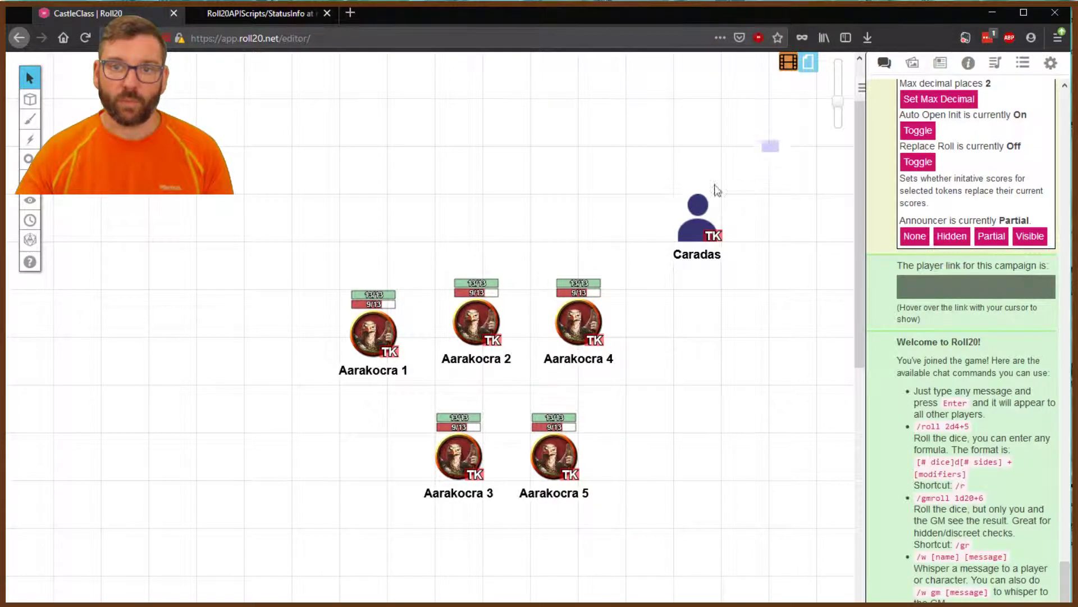
- Roll group initiative for Caradas and all five Aarakocra tokens, and enlarge the Turn Order window to show every entry
mouse_move(714, 185)
mouse_down()
mouse_move(287, 504)
mouse_move(291, 576)
mouse_move(311, 588)
mouse_up()
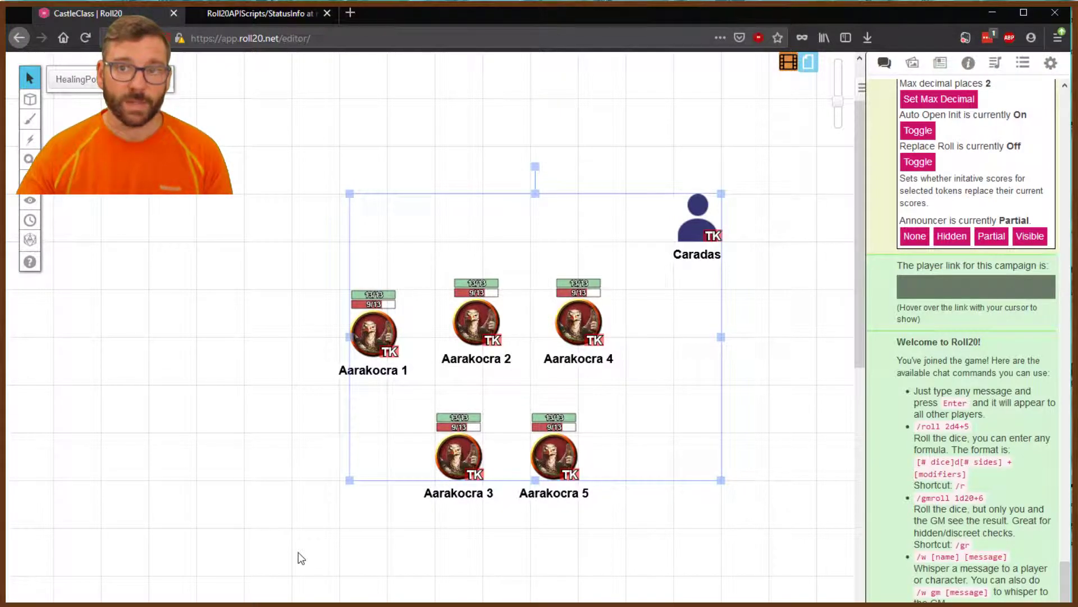
click(345, 163)
drag(313, 169, 762, 565)
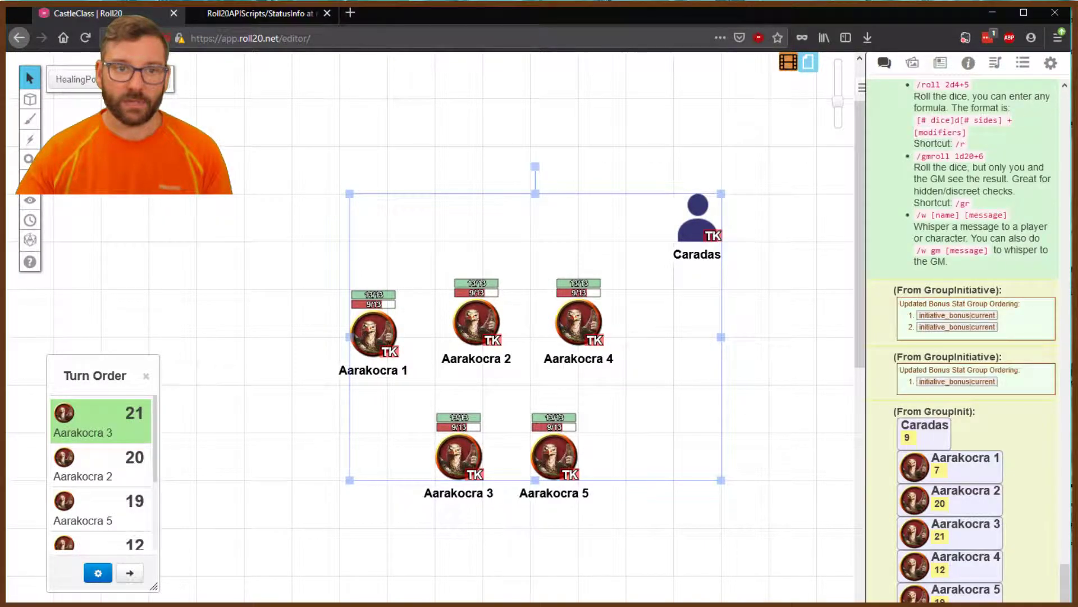
drag(112, 377, 139, 227)
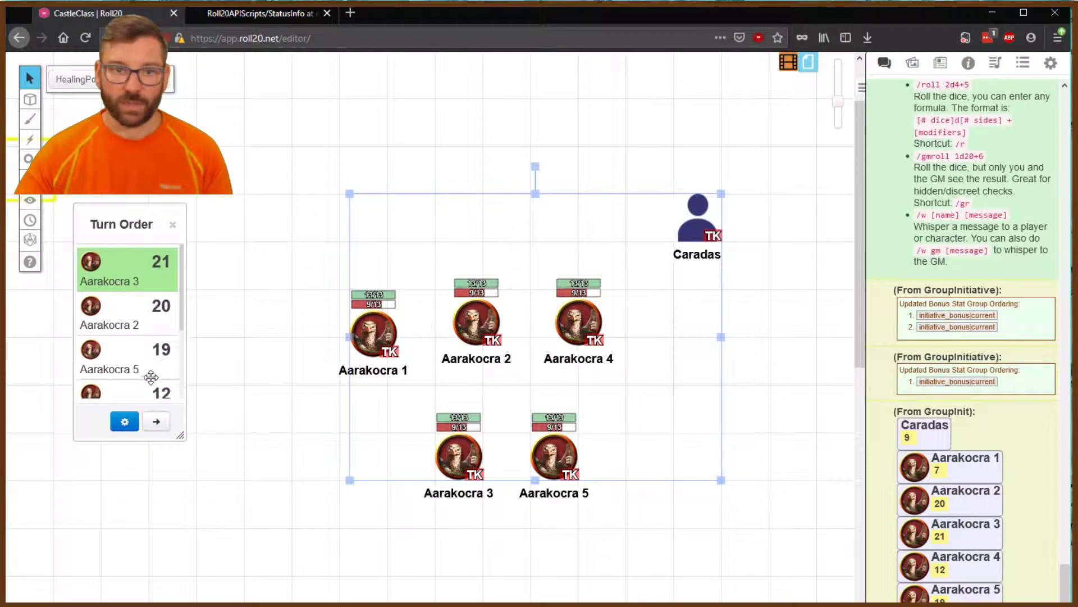
drag(180, 436, 257, 492)
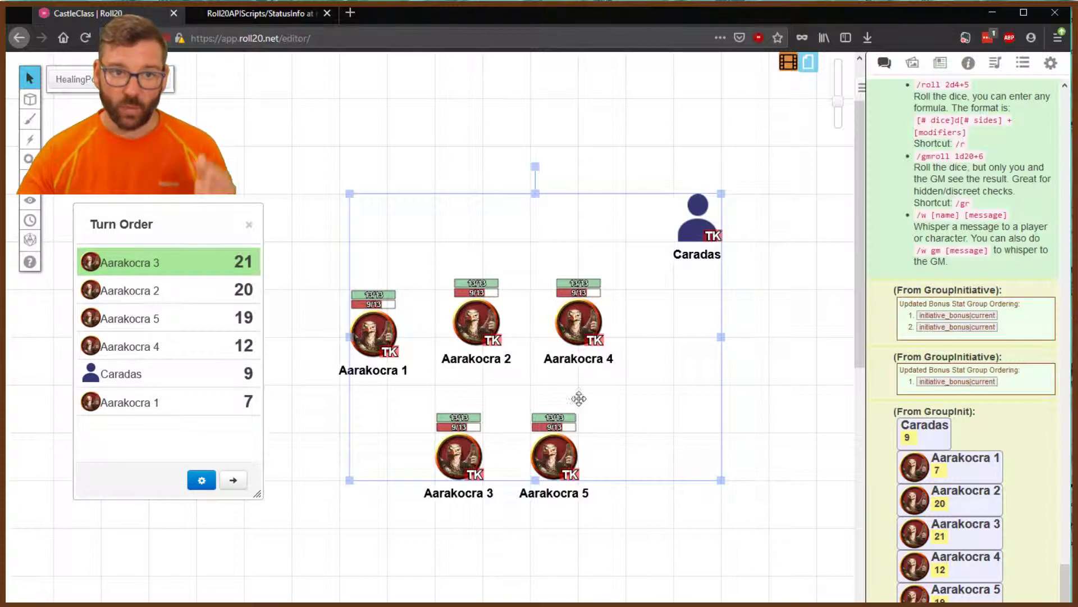
- Advance the turn order through one full round back to Aarakocra 3, and deselect the tokens
click(233, 480)
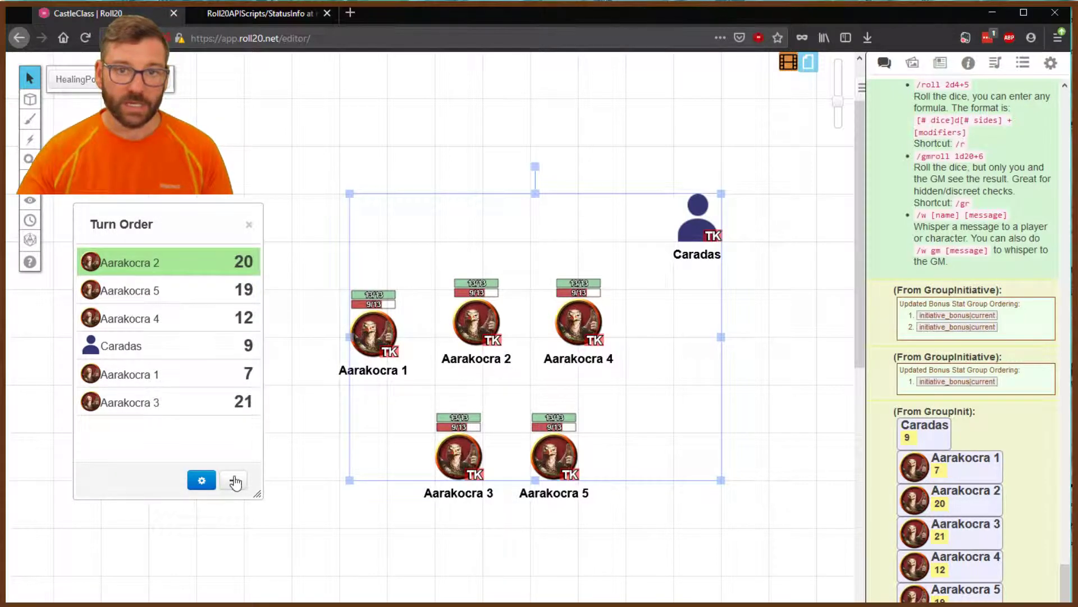
click(234, 480)
click(234, 481)
click(234, 481)
click(234, 481)
click(234, 481)
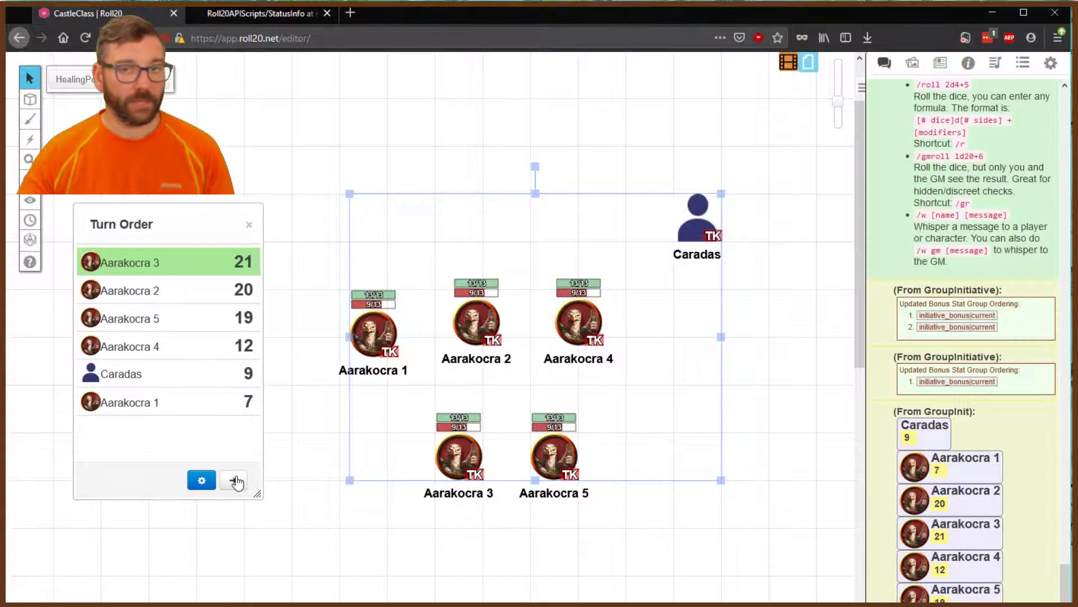
click(424, 536)
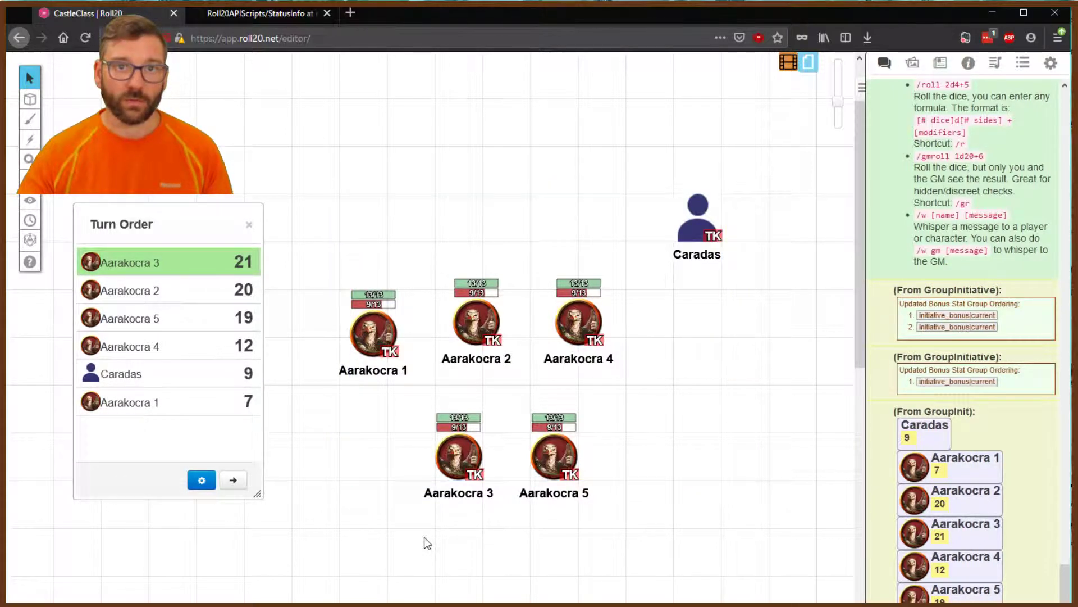
- Remove all turns from the turn order and close the Turn Order windows
click(201, 480)
click(515, 515)
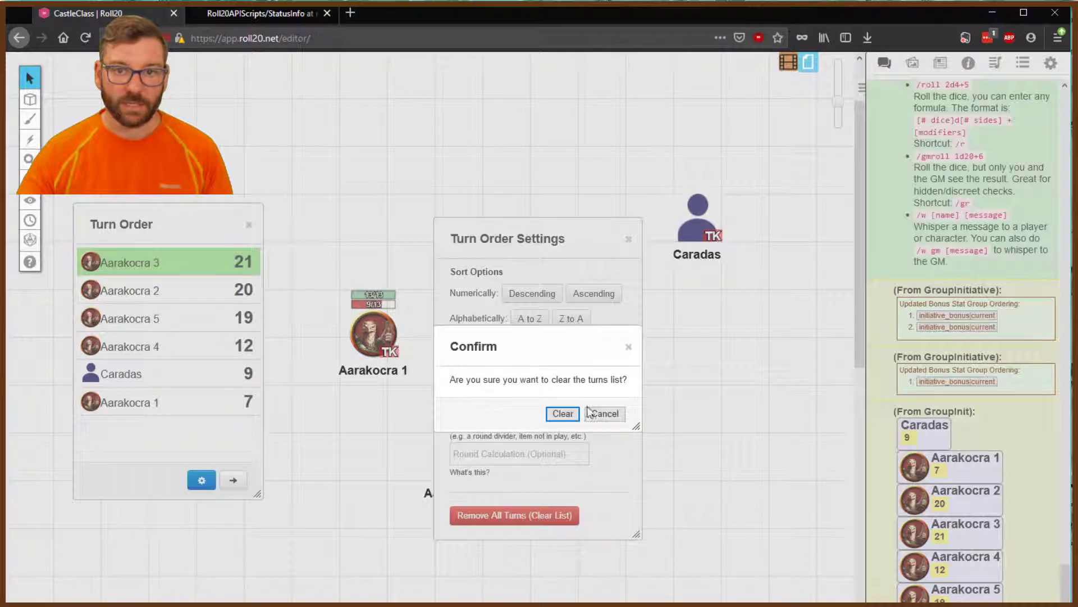
click(561, 411)
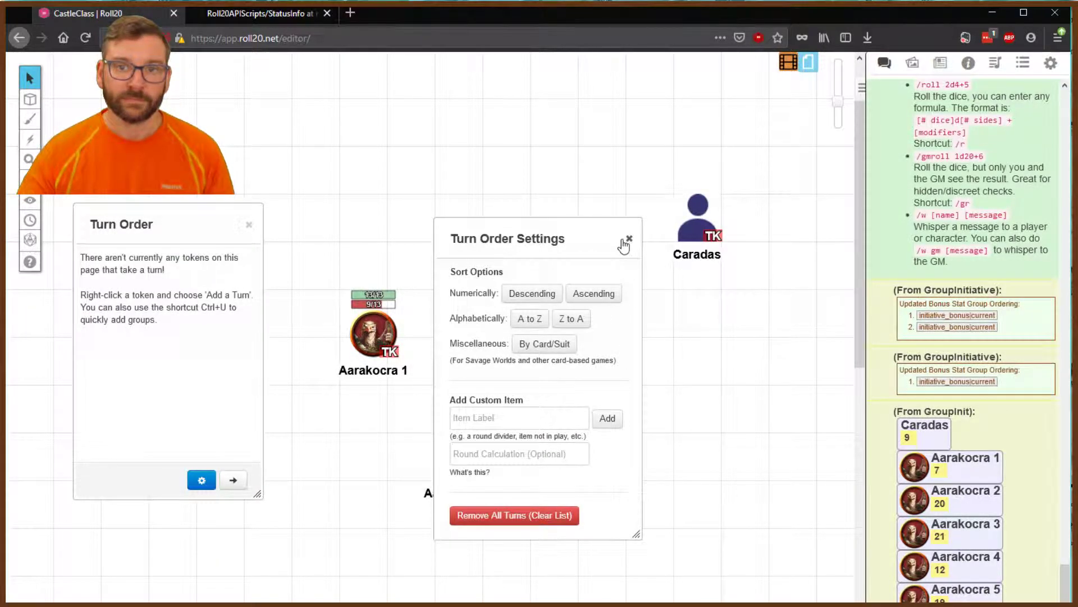
click(629, 239)
click(250, 226)
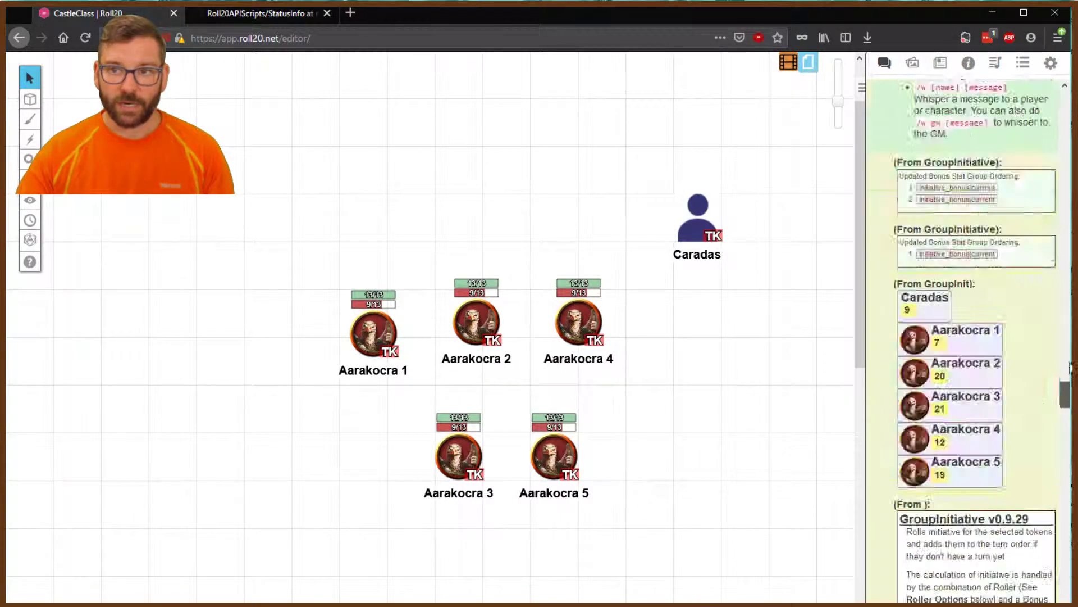
- Review the GroupInitiative help and its configuration options in the chat
scroll(977, 337, up, 15)
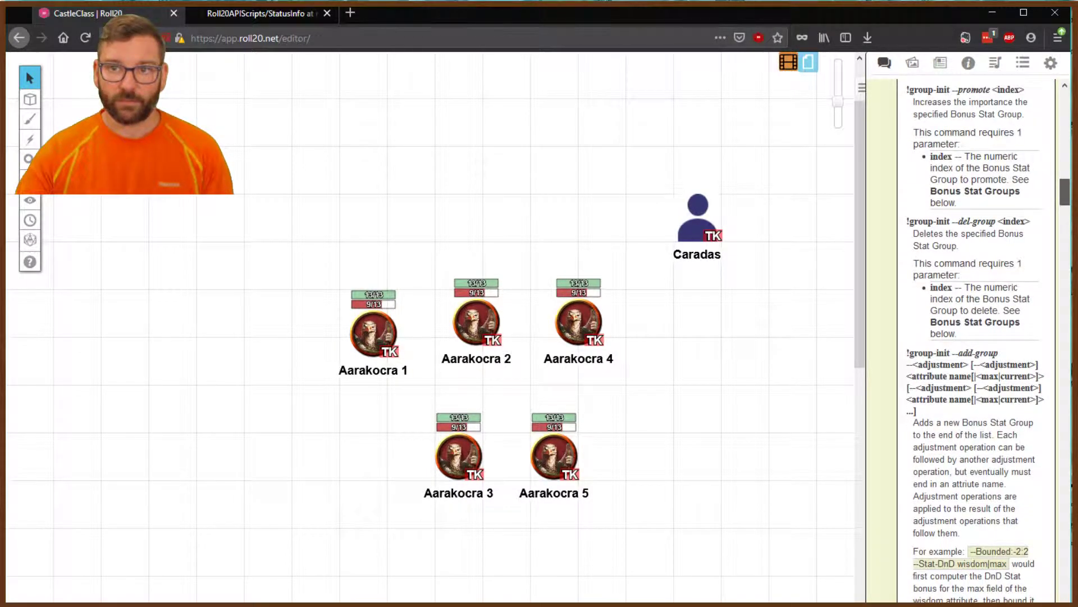
scroll(977, 337, up, 5)
scroll(977, 337, down, 6)
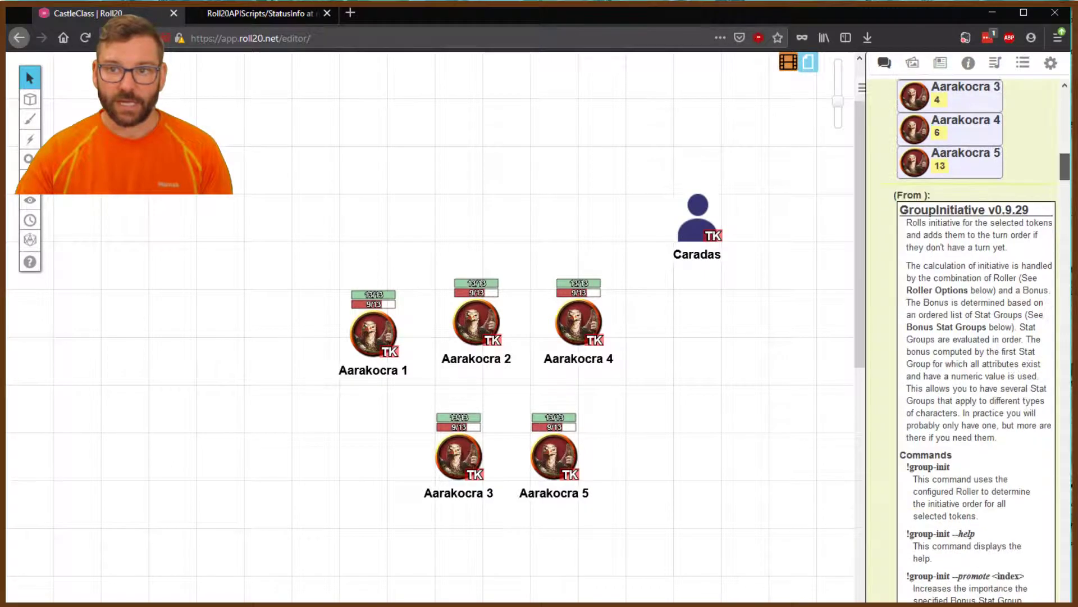
scroll(977, 337, down, 20)
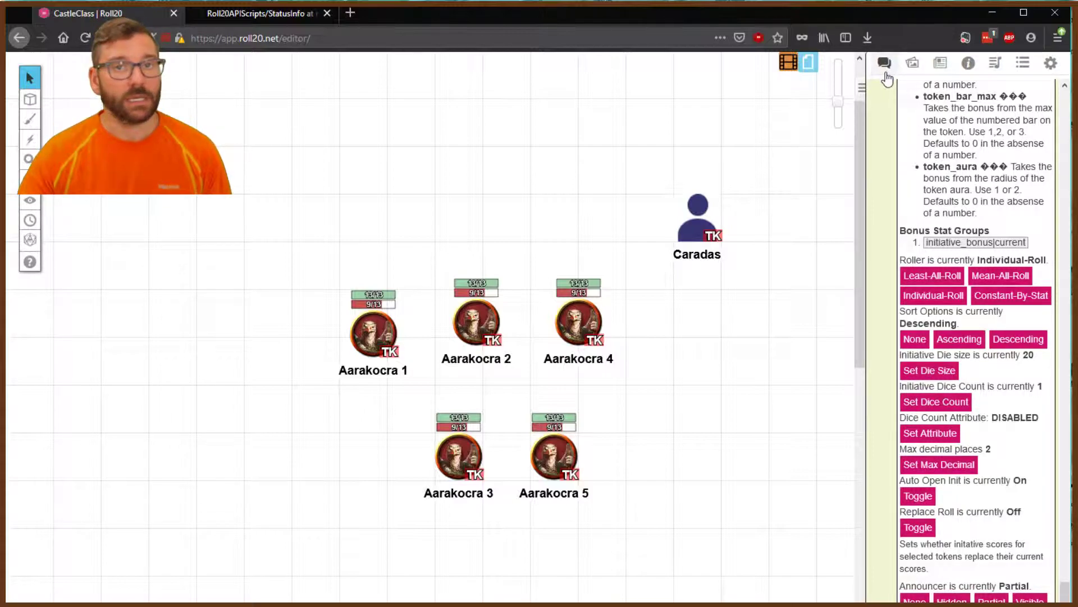
- Apply the Blinded status to the Caradas token
click(691, 223)
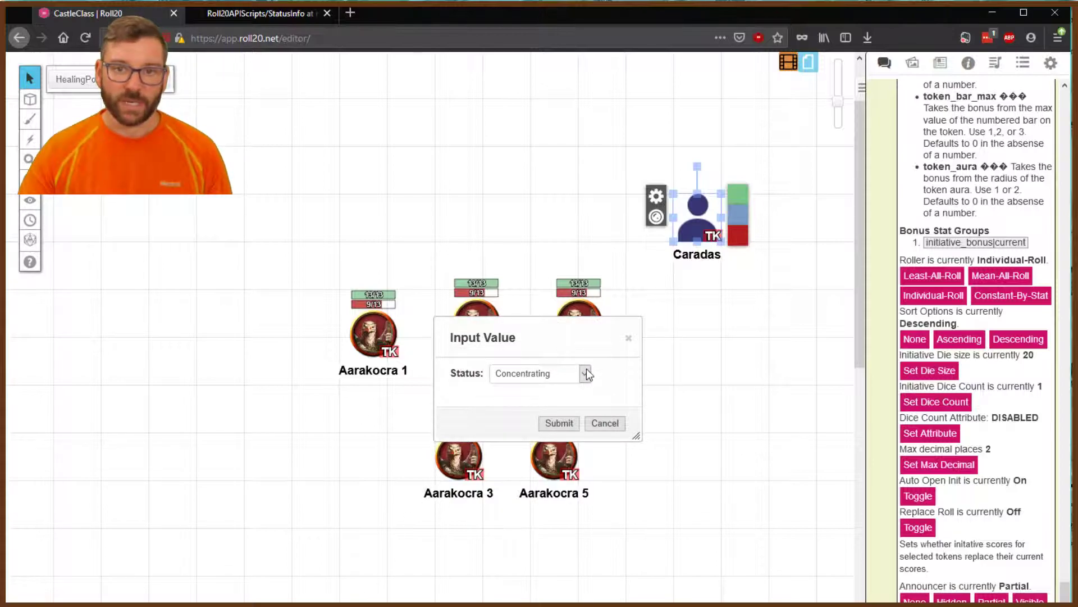
drag(525, 336, 429, 119)
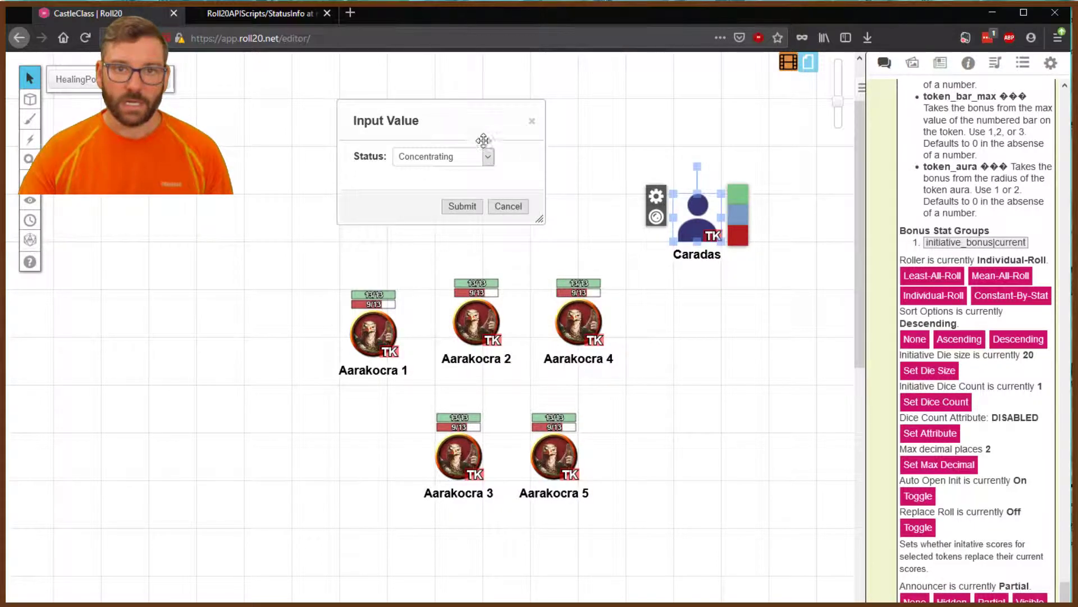
click(484, 157)
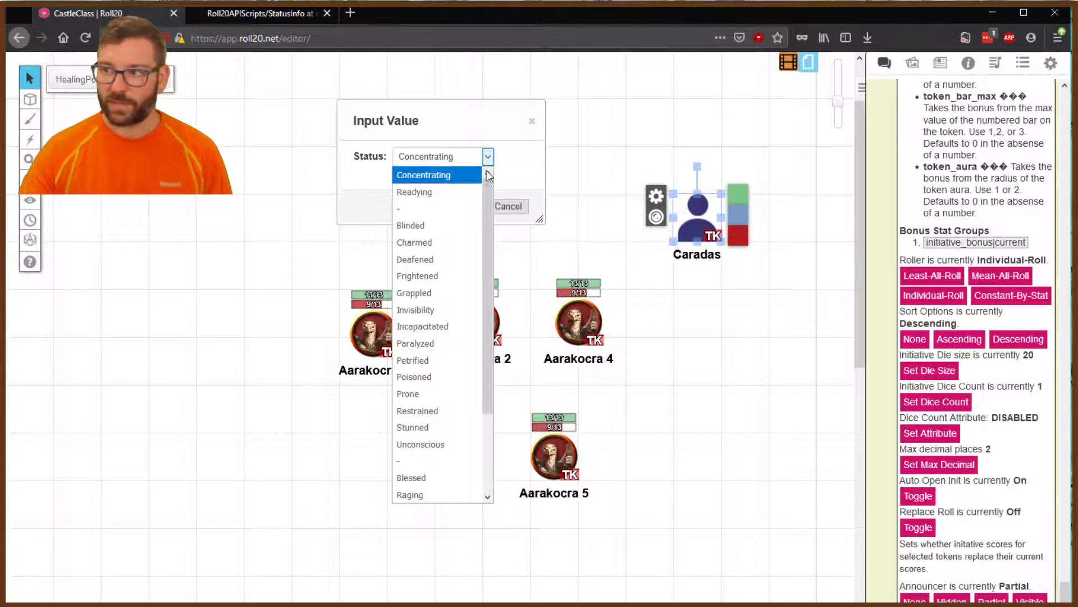
click(449, 227)
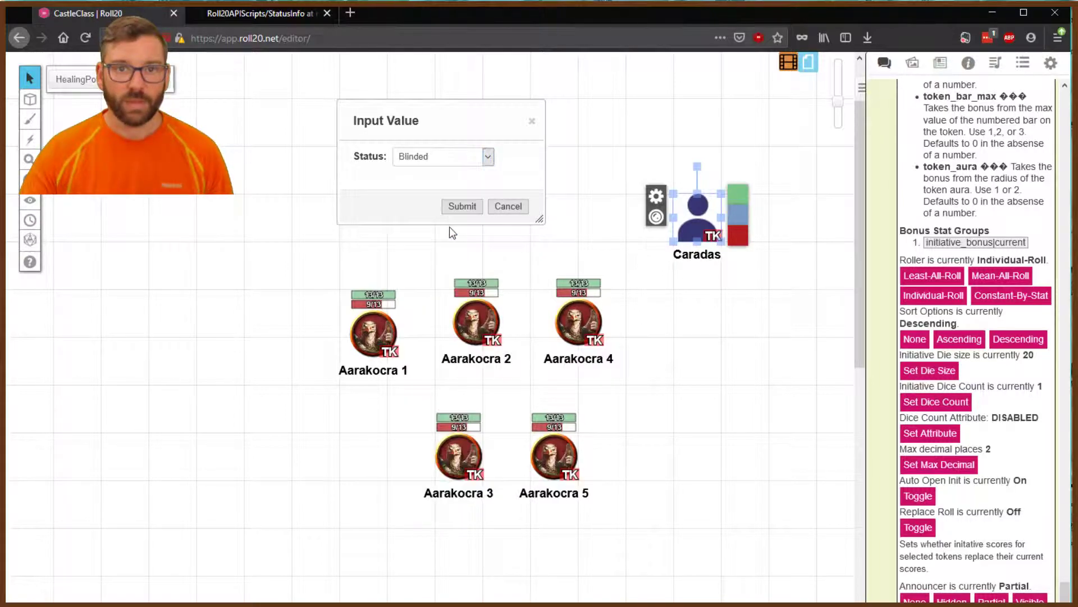
click(461, 207)
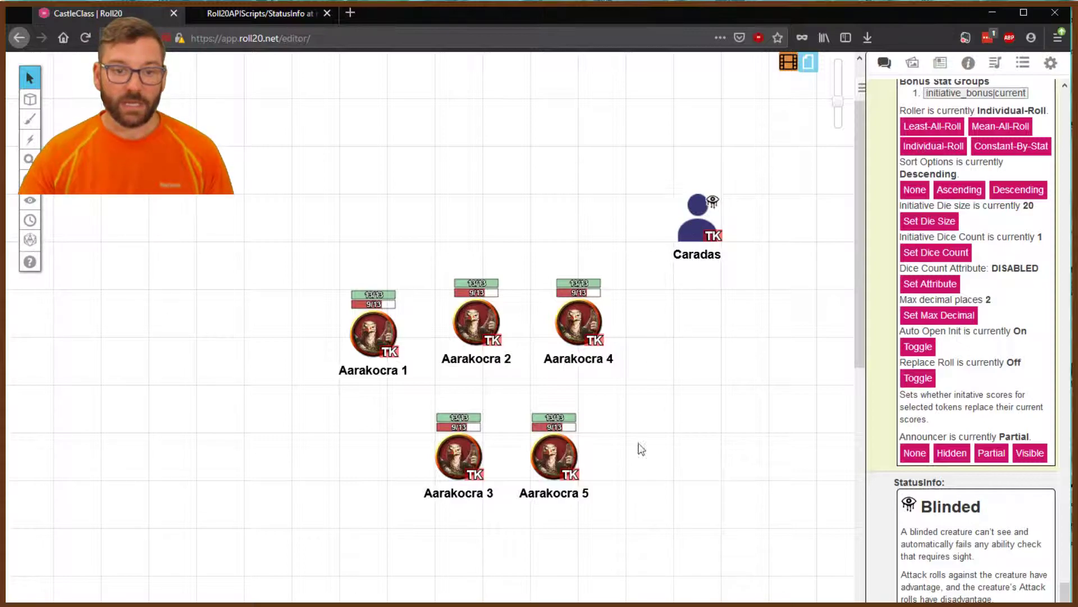
- Add the Deafened status to the Caradas token and deselect it
click(698, 212)
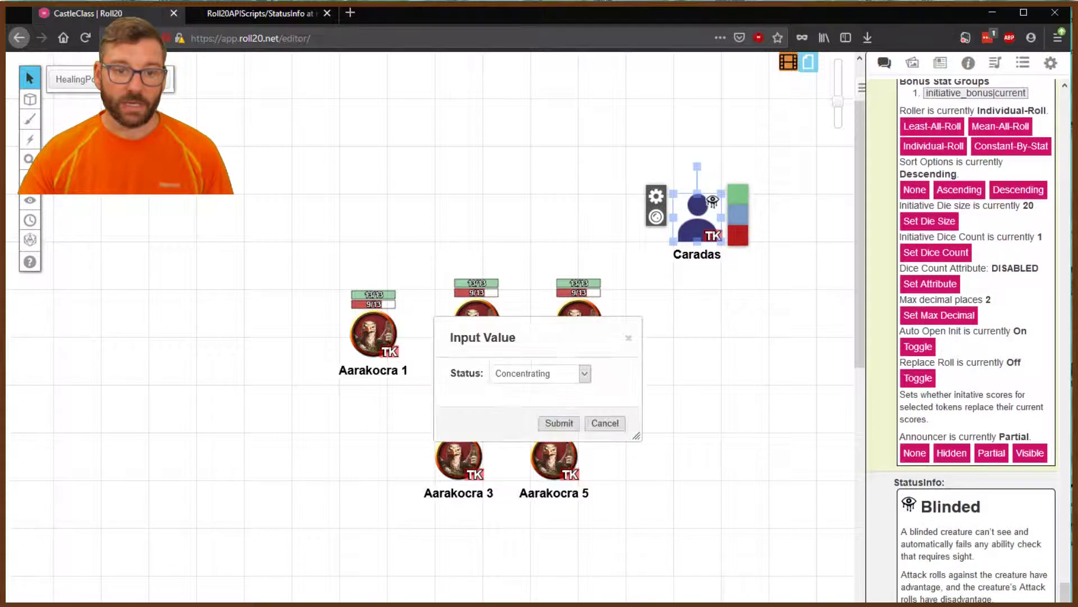
click(584, 374)
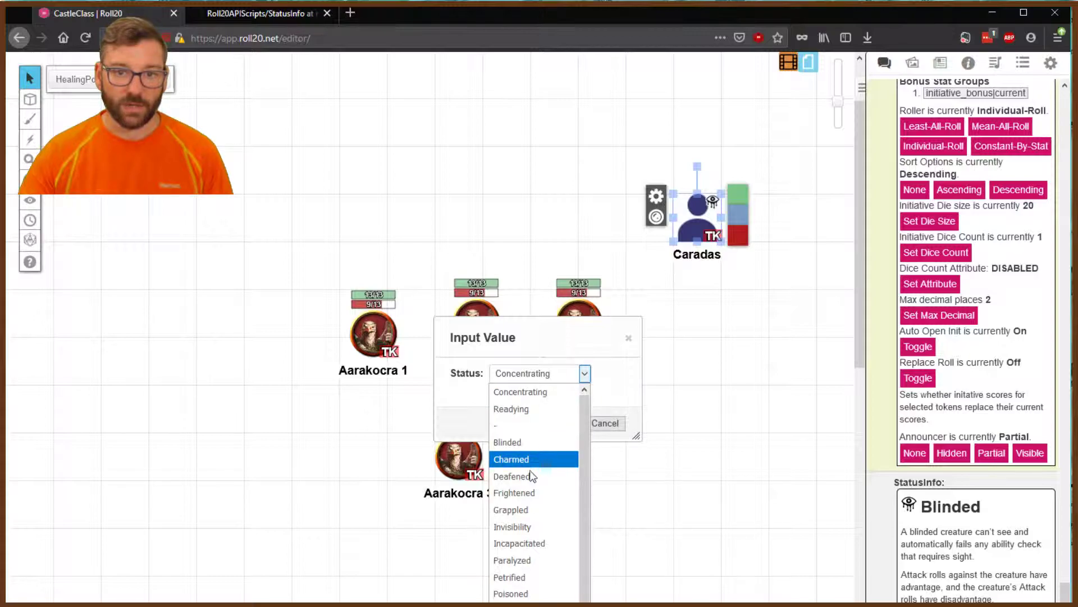
key(Escape)
key(Down)
click(559, 423)
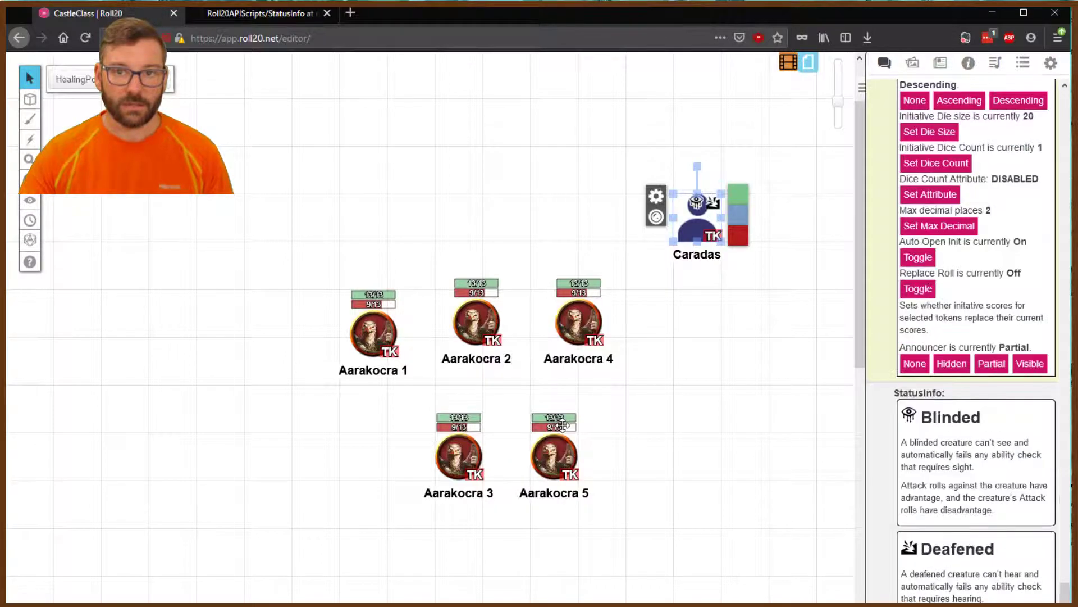
click(718, 386)
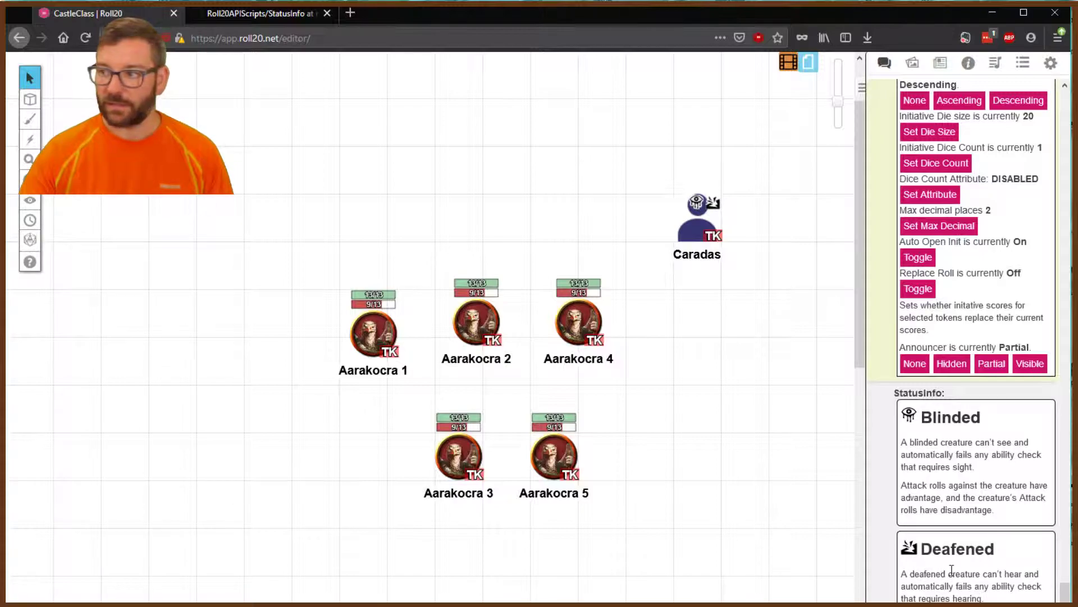
- Remove the status markers from the Caradas token with the Clear Conditions option, and deselect it
click(706, 221)
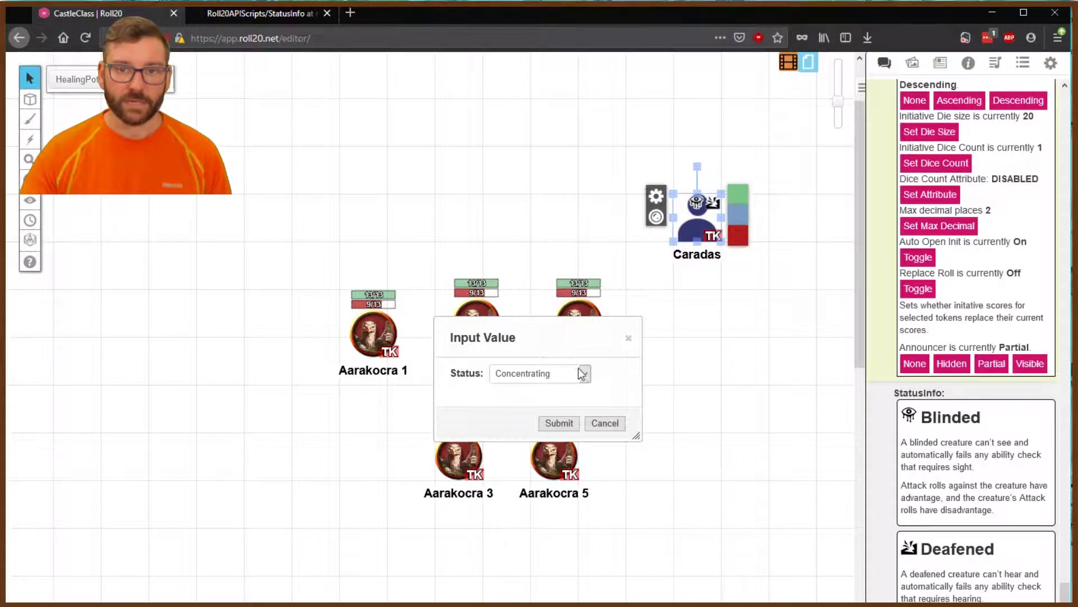
click(581, 374)
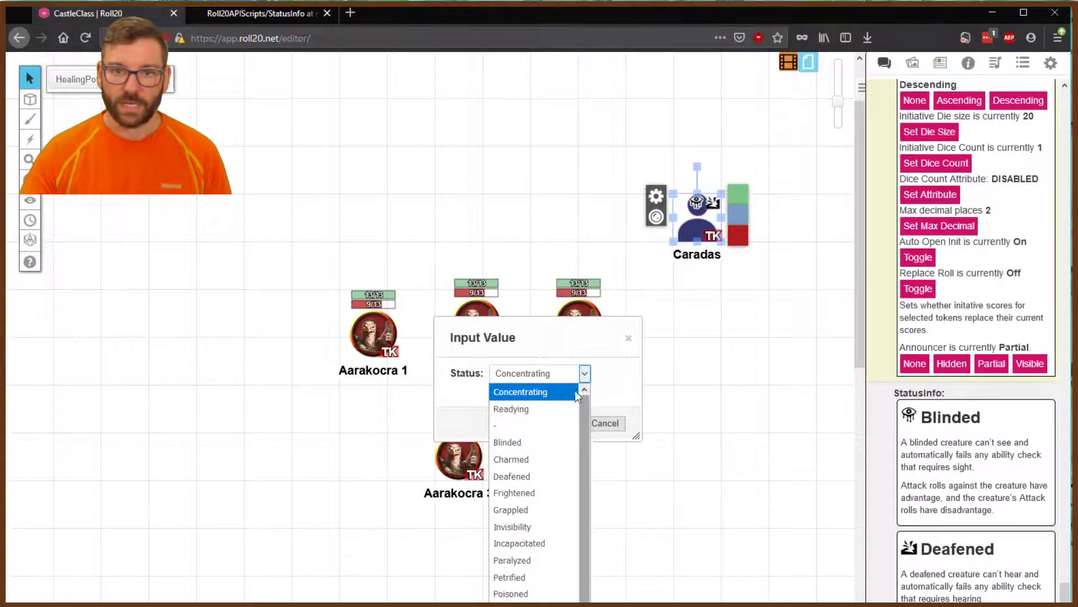
click(565, 312)
drag(549, 343, 465, 125)
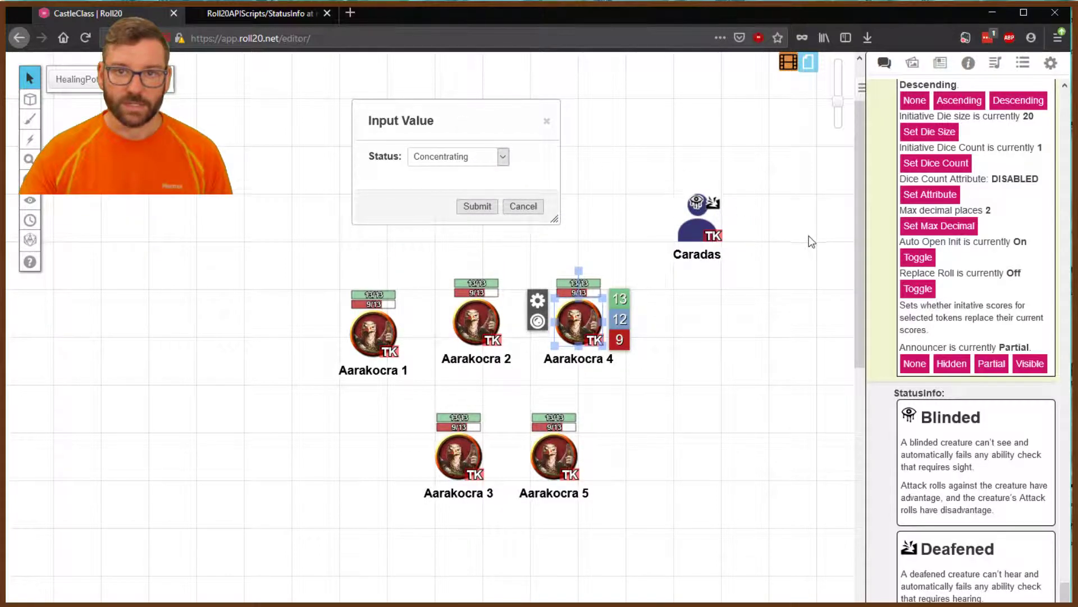
click(697, 227)
click(503, 156)
scroll(504, 229, down, 1)
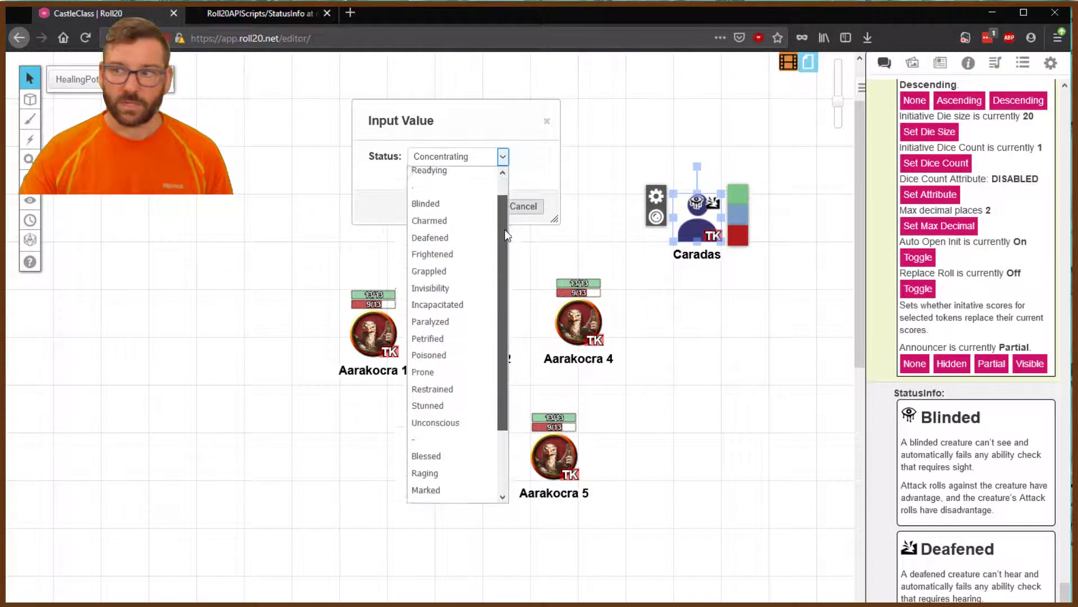
drag(504, 230, 501, 309)
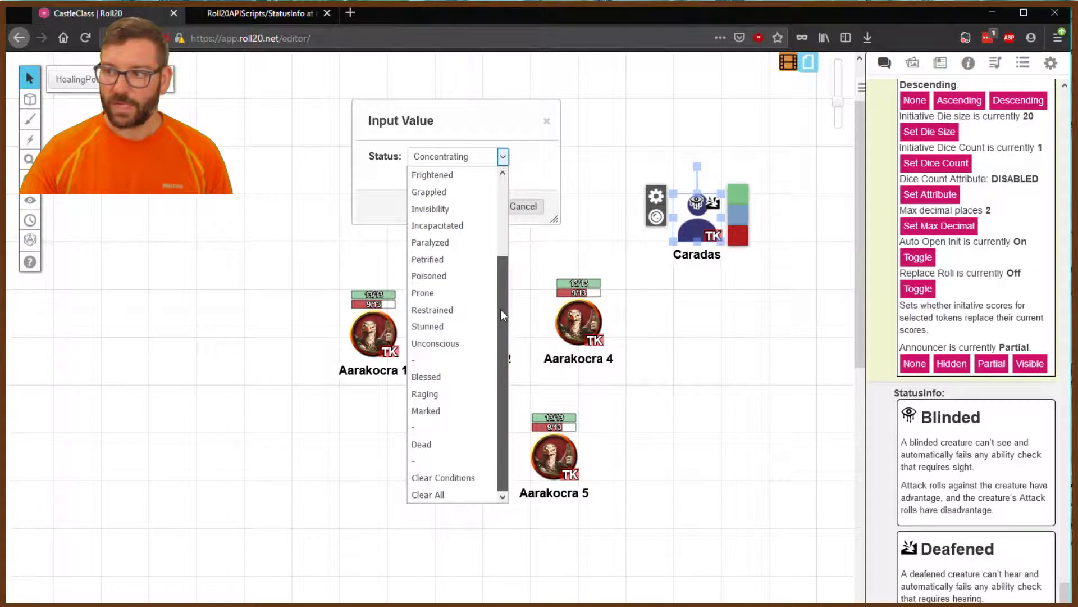
click(456, 479)
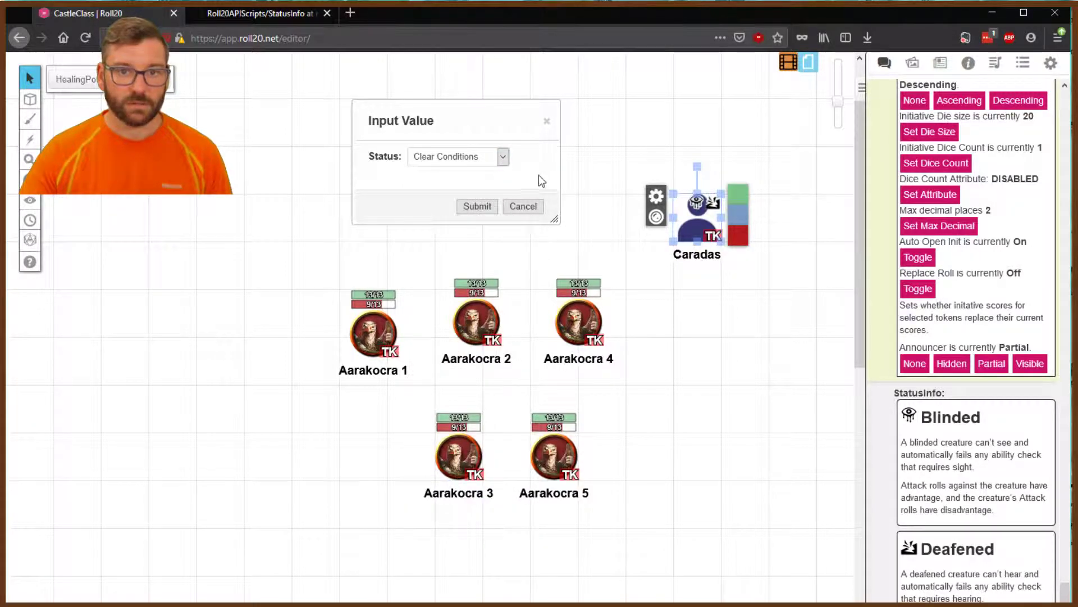
click(489, 205)
click(688, 289)
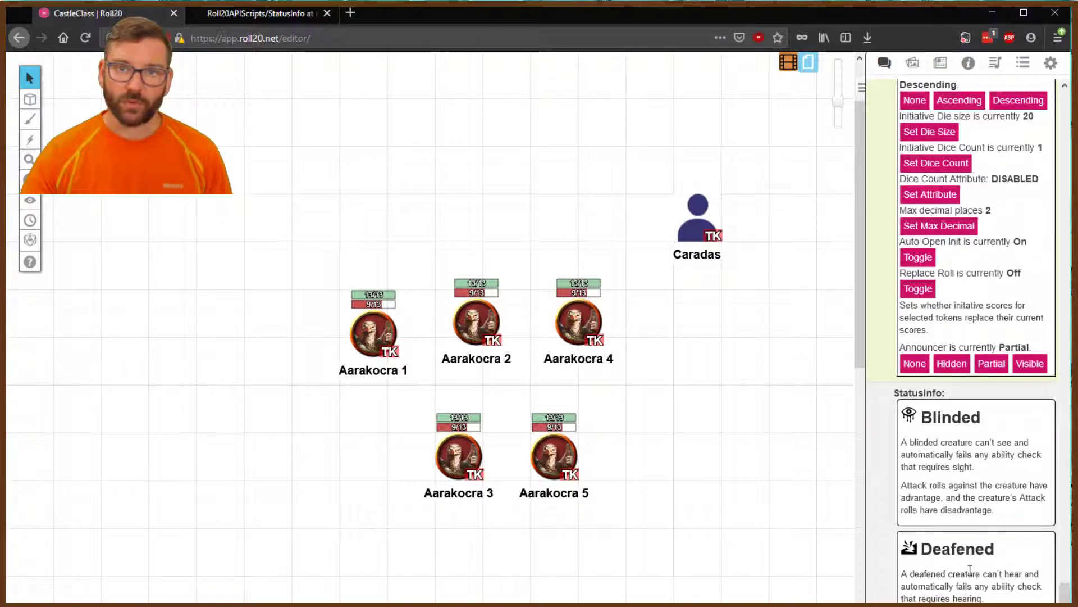
- Apply the Concentrating status to the Caradas token and deselect it
click(695, 206)
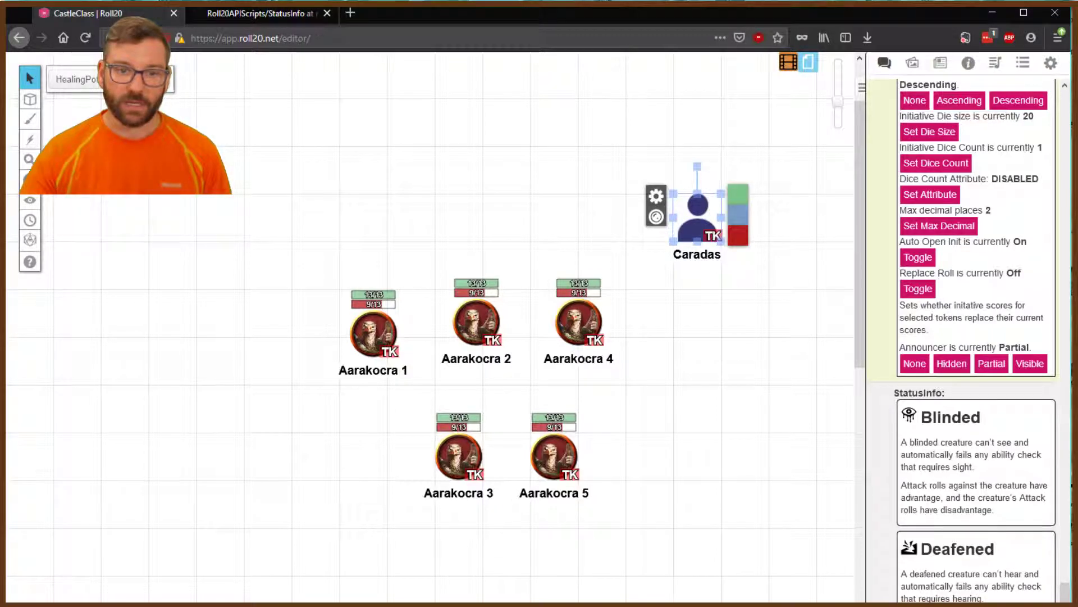
drag(515, 331, 470, 101)
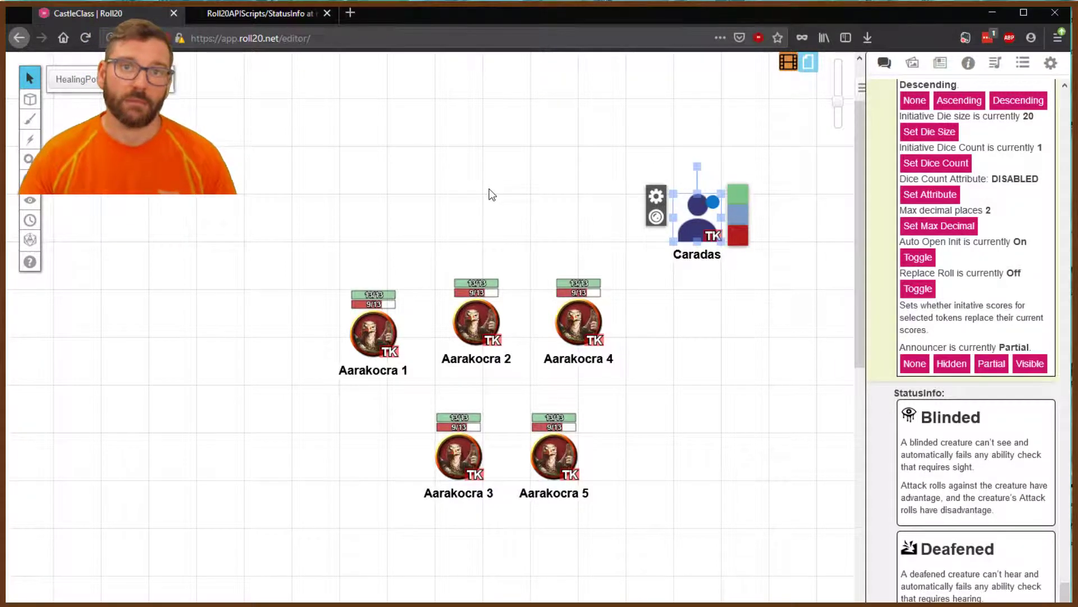
click(492, 194)
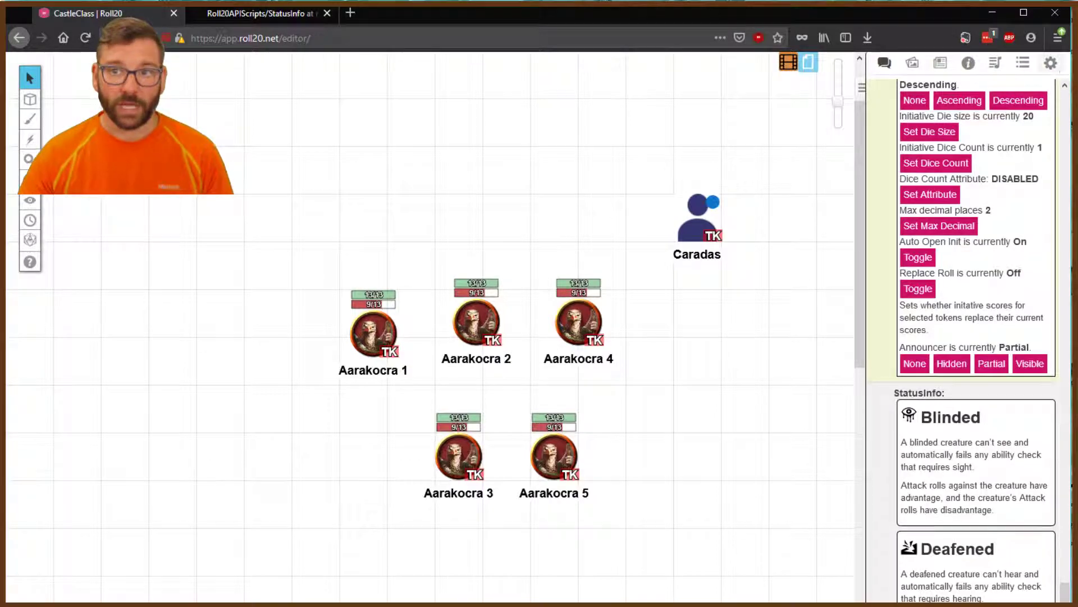
- Save the Condition_Info macro as a token action visible to All Players, and check its availability on the Caradas token
click(1023, 64)
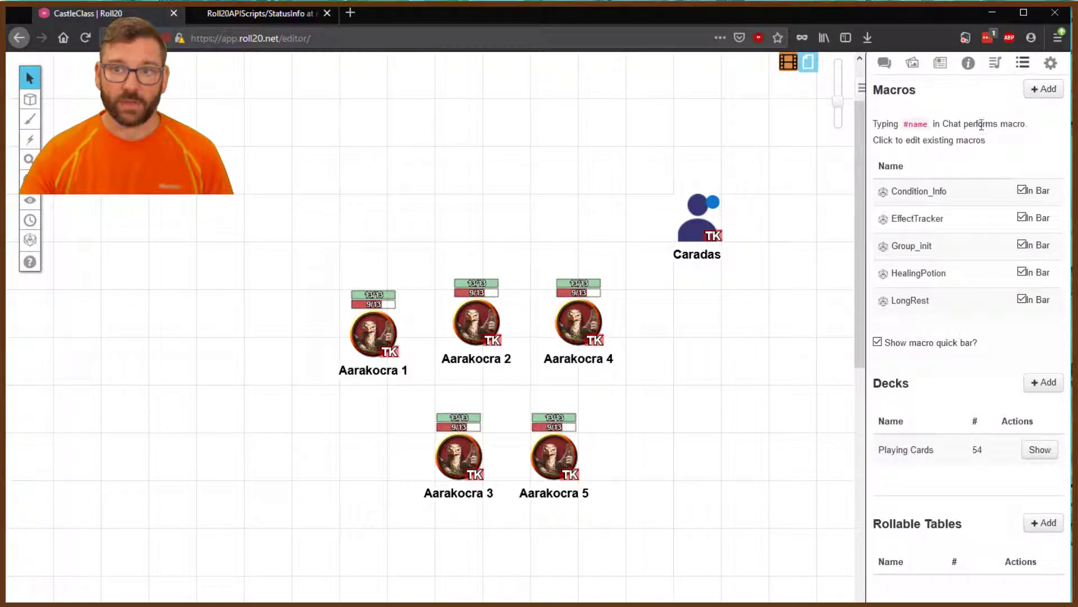
click(933, 199)
scroll(514, 349, down, 2)
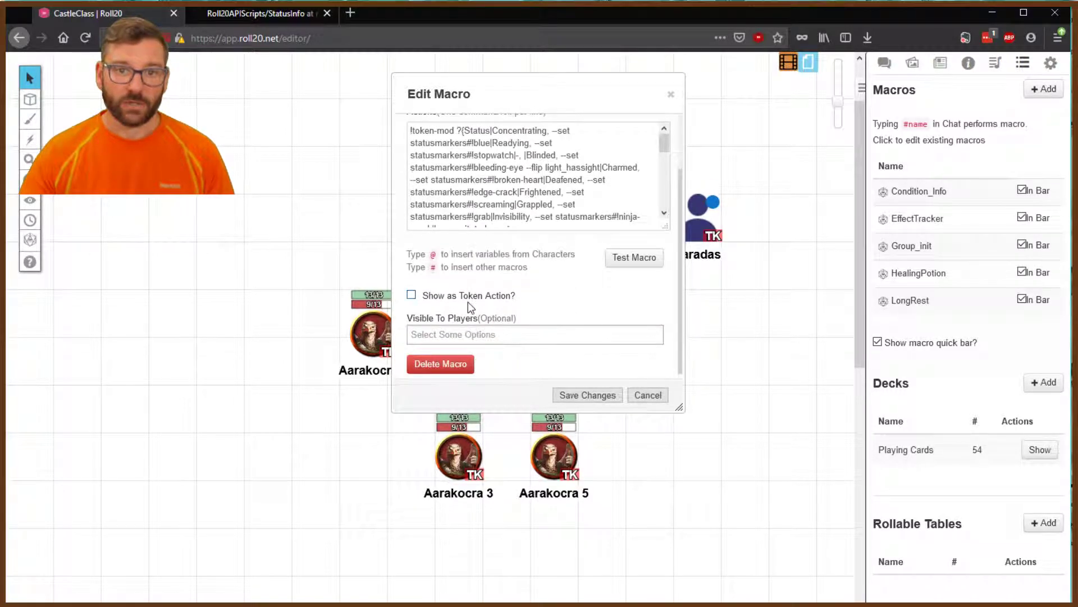
click(448, 334)
click(457, 352)
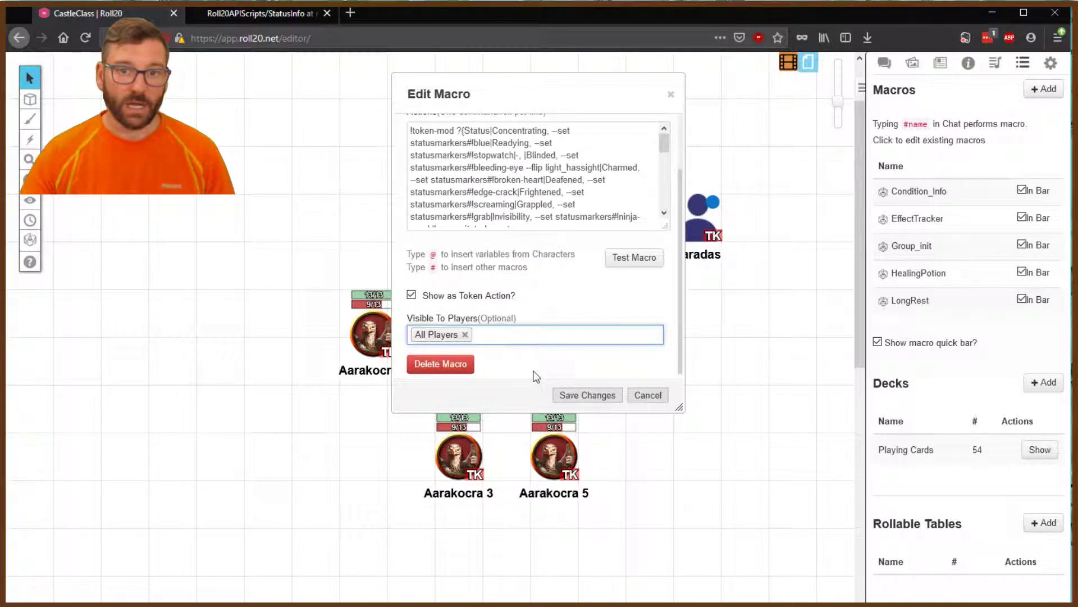
click(568, 393)
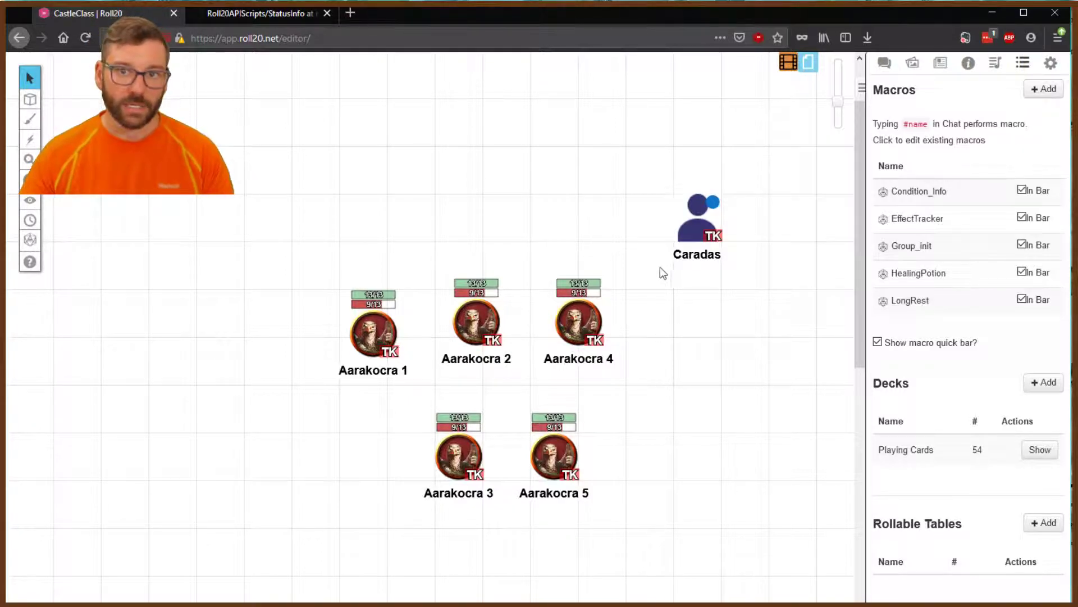
click(700, 229)
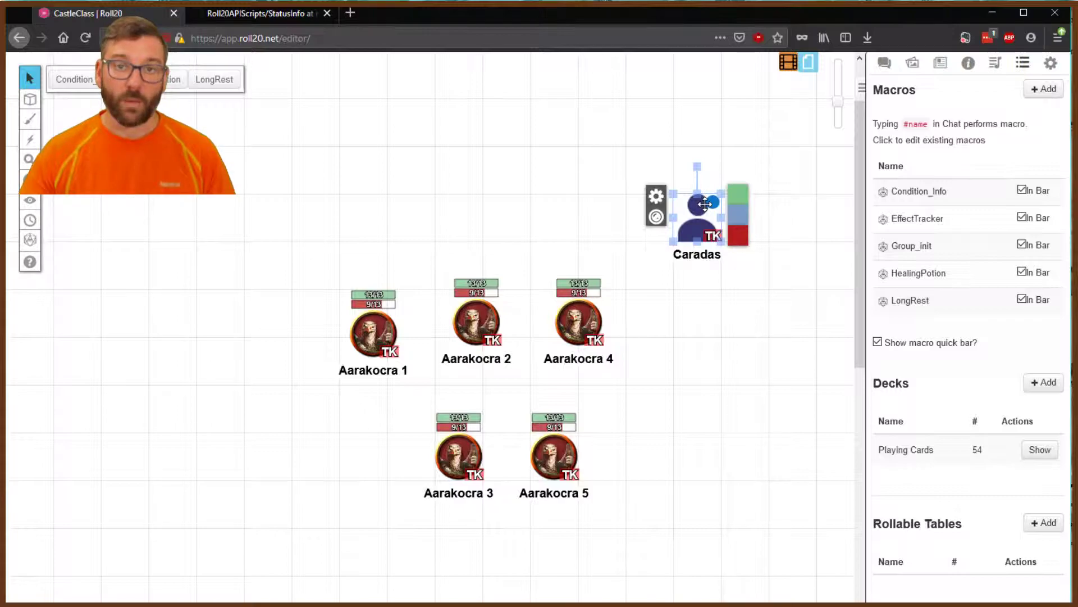
click(664, 305)
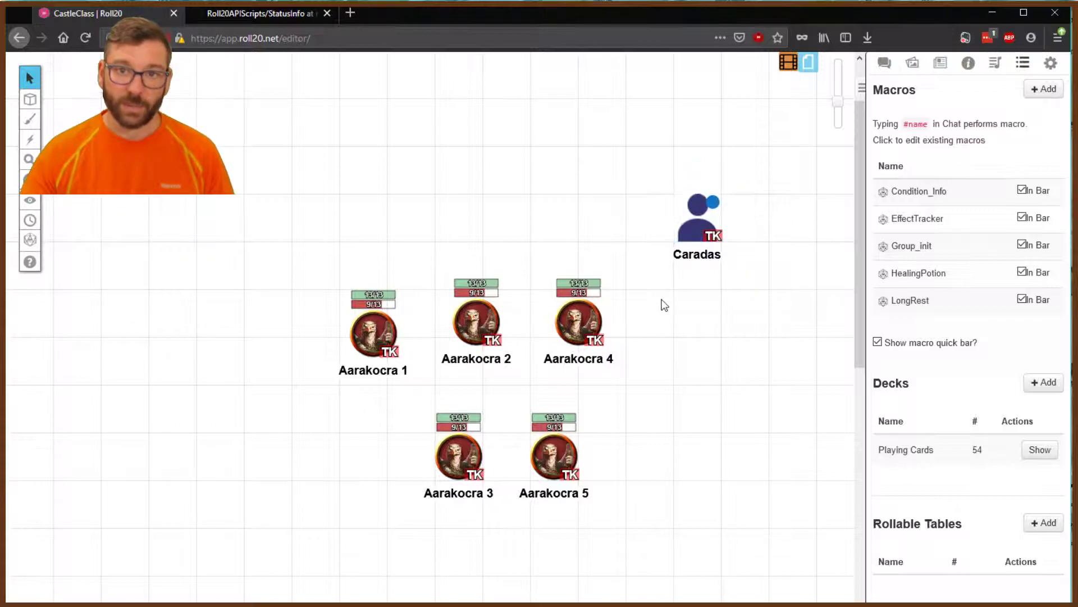